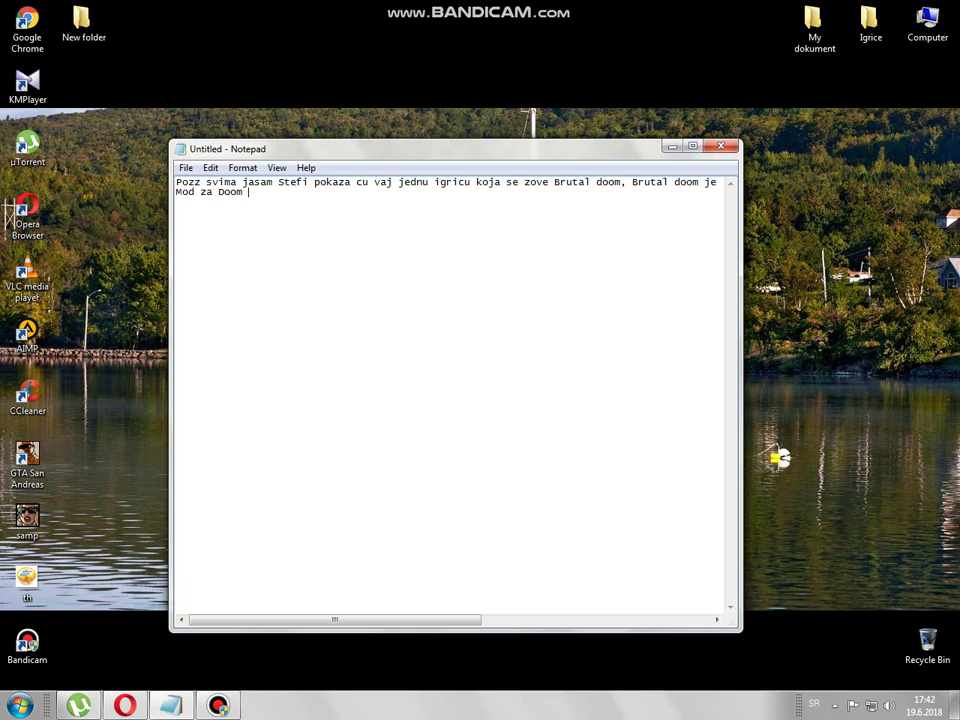
- Continue the note's introduction after "Mod za Doom" with "igrica je iz 1995 godine"
type("igrica je iz 1995 God")
key("BackSpace")
key("BackSpace")
key("BackSpace")
type("godine ")
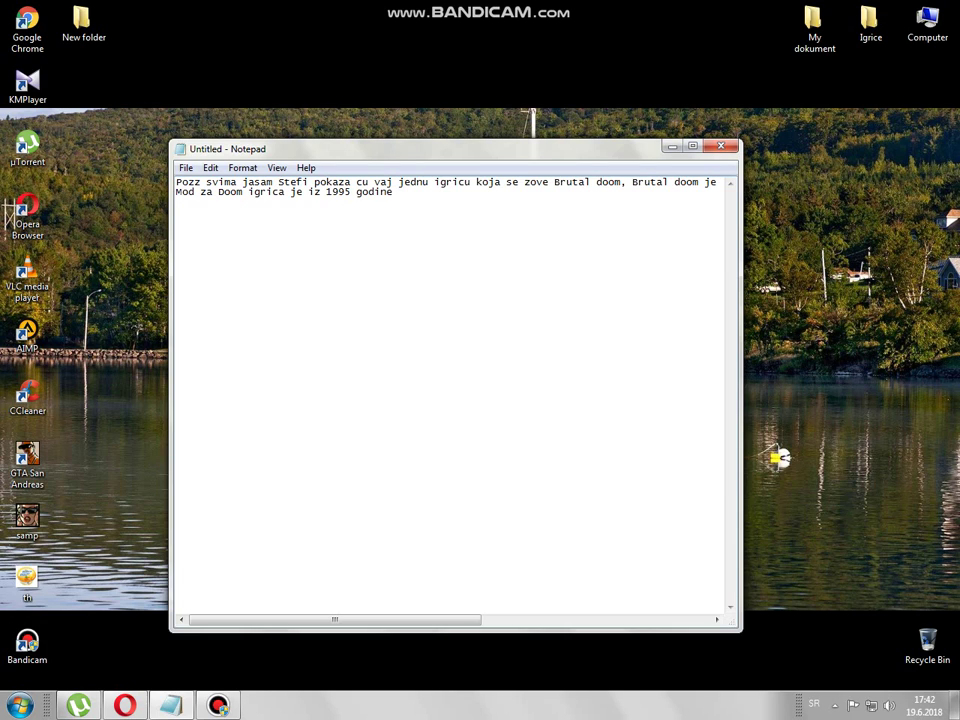
type("da skratim")
key("BackSpace")
key("BackSpace")
key("BackSpace")
key("BackSpace")
key("BackSpace")
key("BackSpace")
key("BackSpace")
type("vam")
- Erase the entire introduction so the note is empty
key("BackSpace")
key("BackSpace")
key("BackSpace")
key("BackSpace")
key("BackSpace")
key("BackSpace")
key("BackSpace")
key("BackSpace")
key("BackSpace")
key("BackSpace")
key("BackSpace")
key("BackSpace")
key("BackSpace")
key("BackSpace")
key("BackSpace")
key("BackSpace")
key("BackSpace")
key("BackSpace")
key("BackSpace")
key("BackSpace")
key("BackSpace")
key("BackSpace")
key("BackSpace")
key("BackSpace")
key("BackSpace")
key("BackSpace")
key("BackSpace")
key("BackSpace")
key("BackSpace")
key("BackSpace")
key("BackSpace")
key("BackSpace")
key("BackSpace")
key("BackSpace")
key("BackSpace")
key("BackSpace")
key("BackSpace")
key("BackSpace")
key("BackSpace")
key("BackSpace")
key("BackSpace")
key("BackSpace")
key("BackSpace")
key("BackSpace")
key("BackSpace")
key("BackSpace")
key("BackSpace")
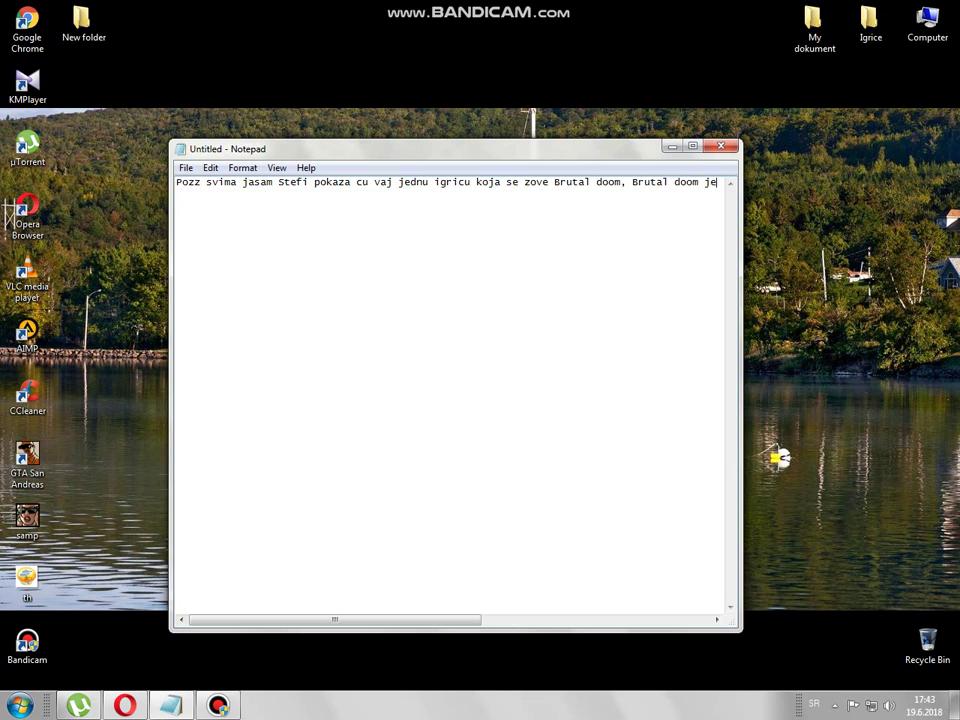
key("BackSpace")
key("BackSpace")
key("BackSpace")
key("BackSpace")
key("BackSpace")
key("BackSpace")
key("BackSpace")
key("BackSpace")
key("BackSpace")
key("BackSpace")
key("BackSpace")
key("BackSpace")
key("BackSpace")
key("BackSpace")
key("BackSpace")
key("BackSpace")
key("BackSpace")
key("BackSpace")
key("BackSpace")
key("BackSpace")
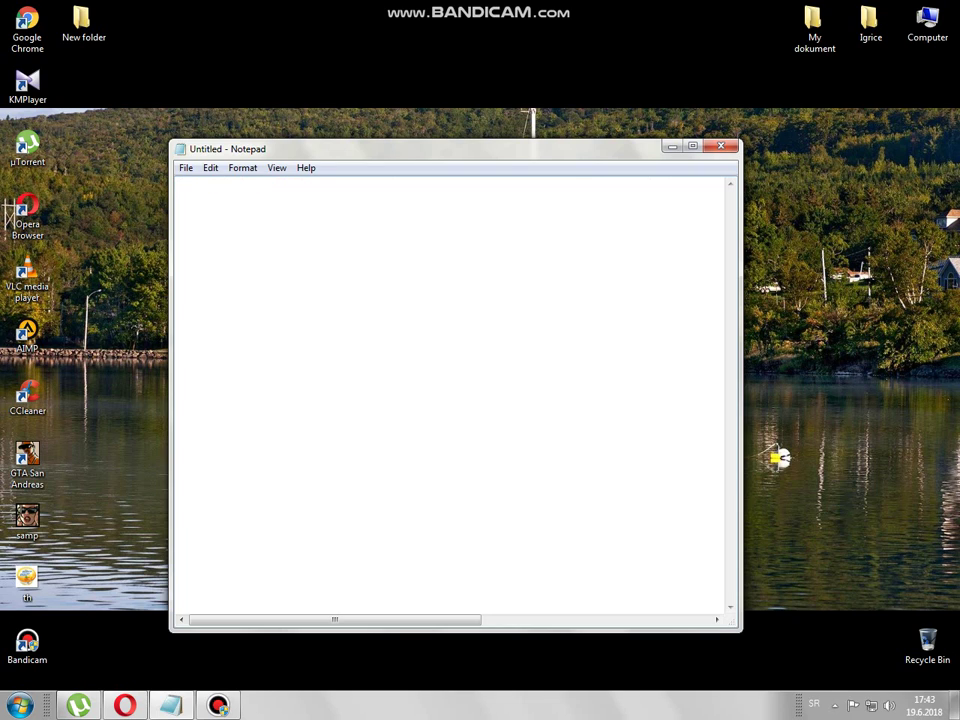
- Write "da ne gubimo vreme aj da vam pokazem" in the empty note and minimize its window
type("da ne gubimo vreme aj")
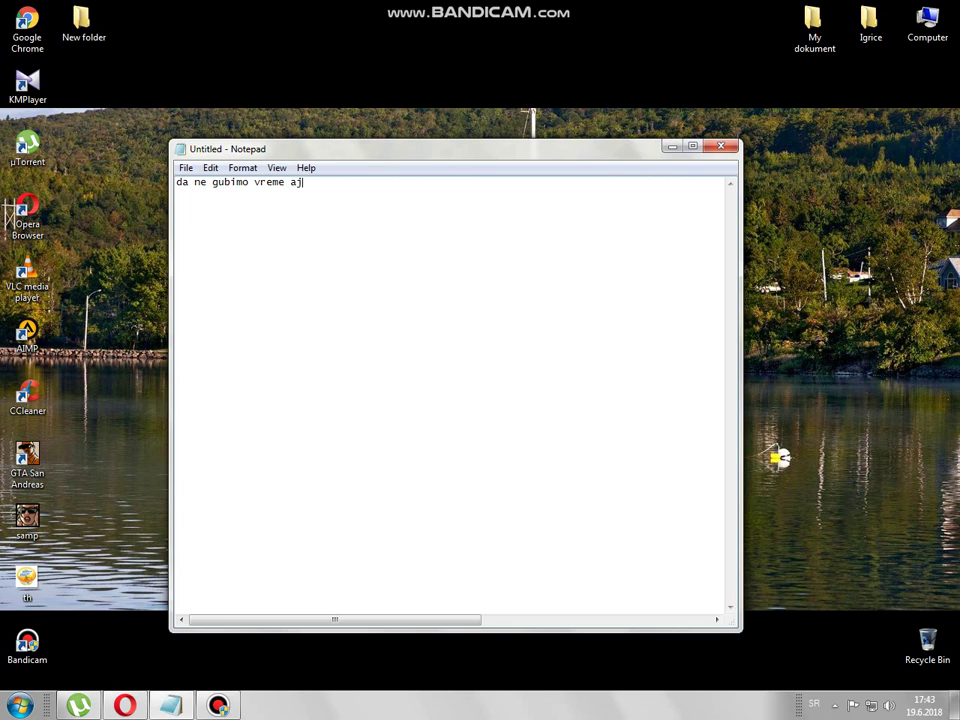
type(" da va m")
key("BackSpace")
key("BackSpace")
type("m pokazem")
left_click(672, 146)
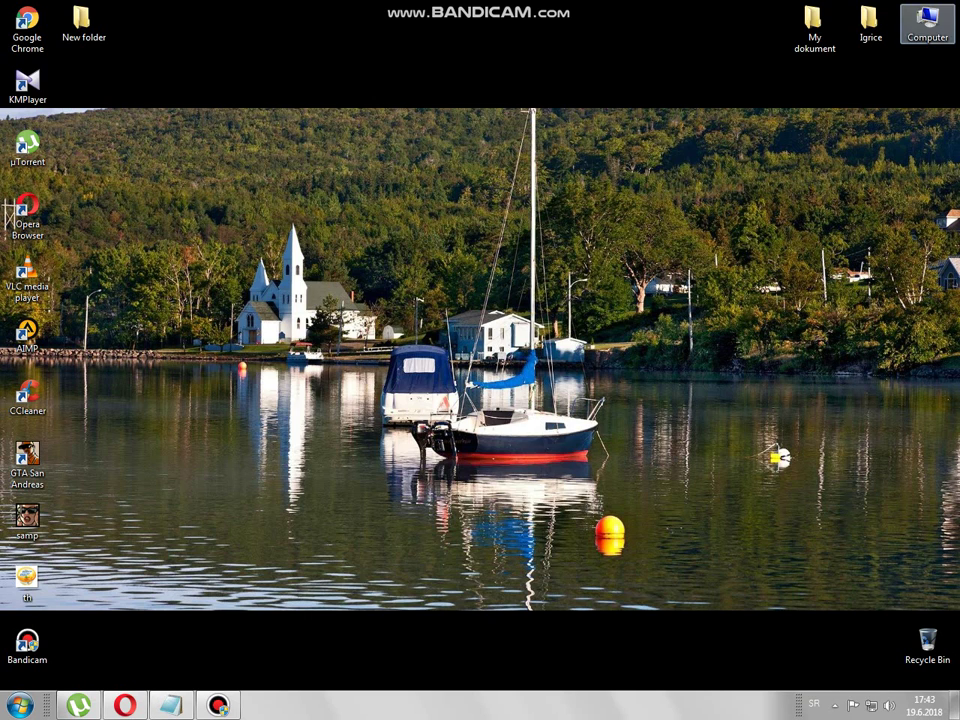
- Browse the computer's drives to the Games folder on Local Disk (D:)
left_click(927, 22)
double_click(927, 22)
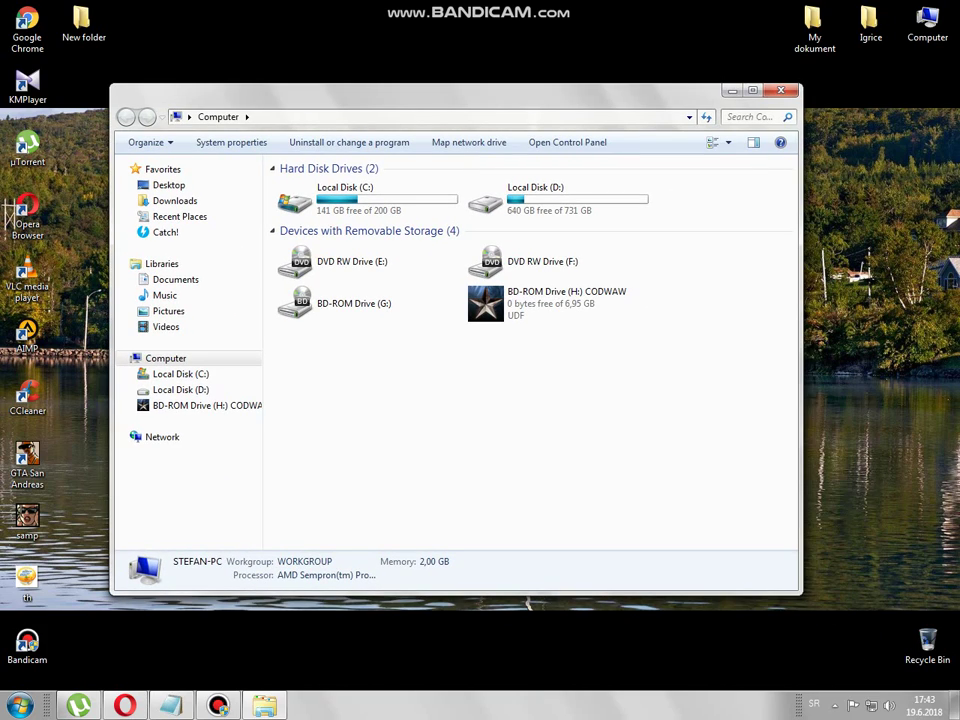
left_click(535, 197)
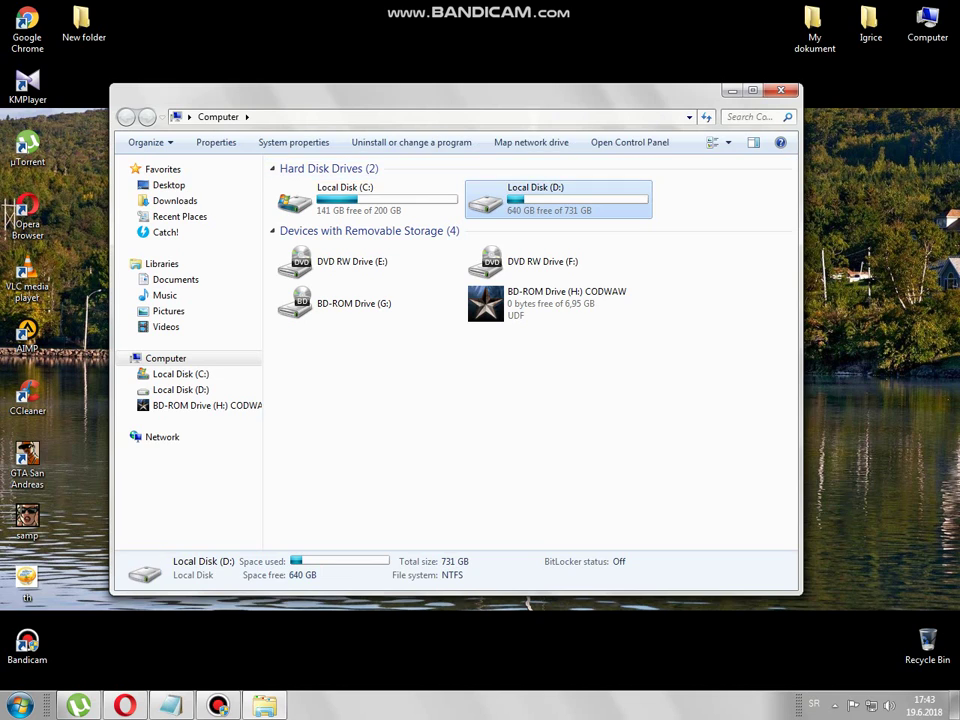
double_click(535, 197)
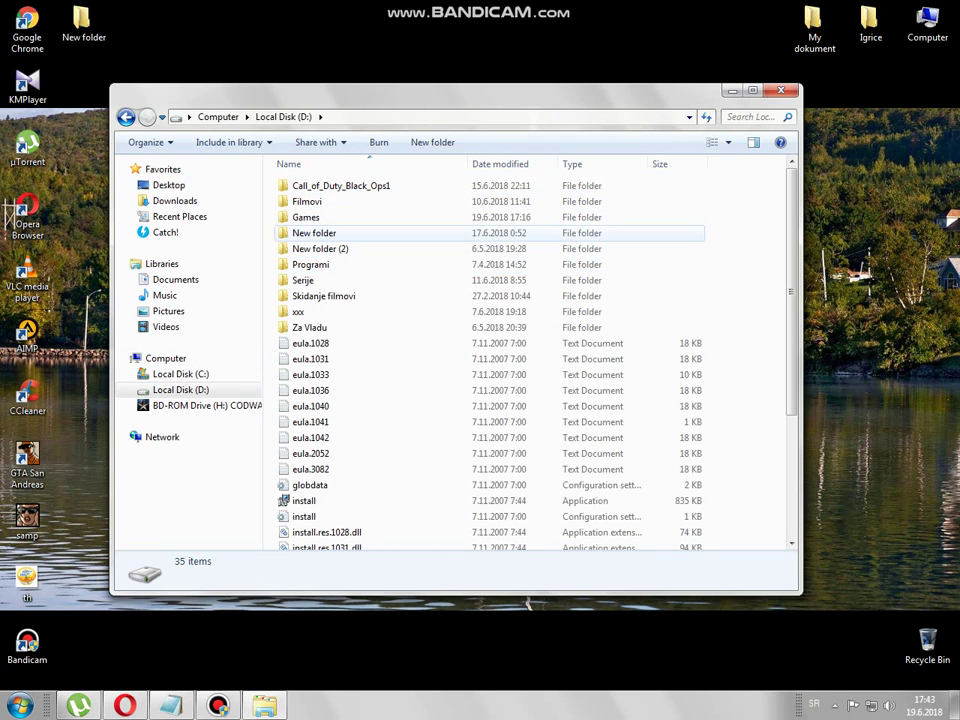
left_click(306, 217)
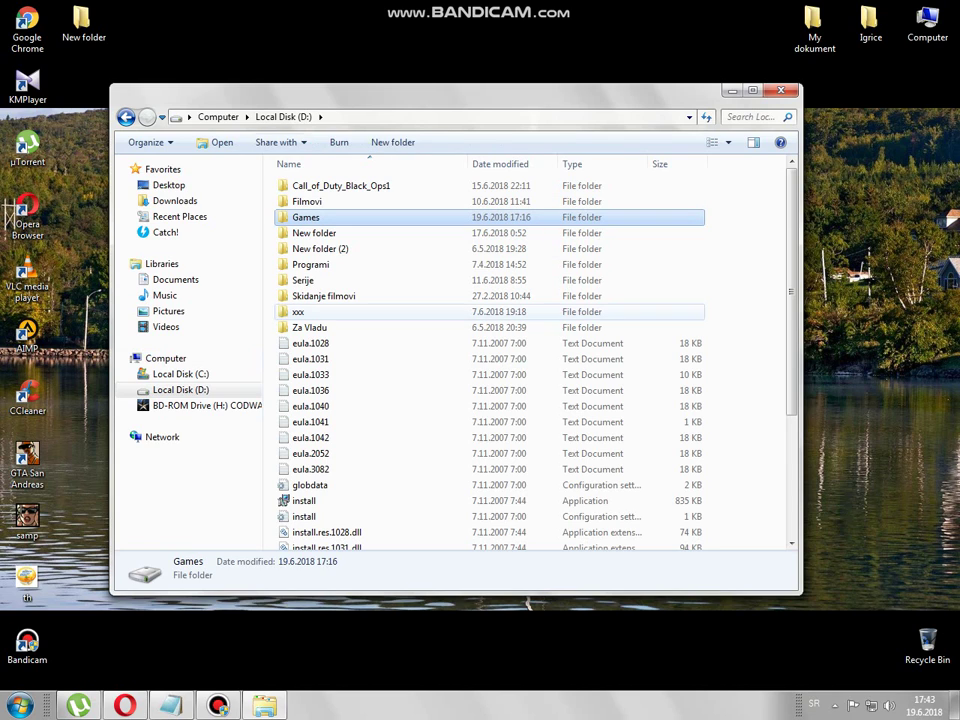
key("Return")
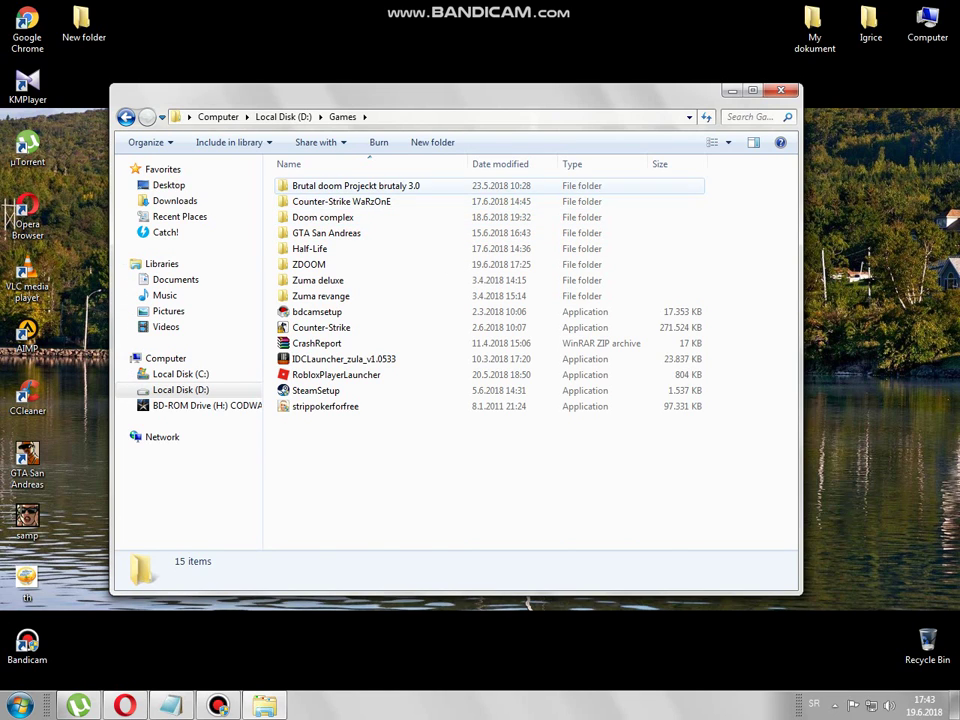
- Open the gzdoom-bin-3-3-2-x64 folder inside "Brutal doom Projeckt brutaly 3.0"
left_click(355, 186)
key("Return")
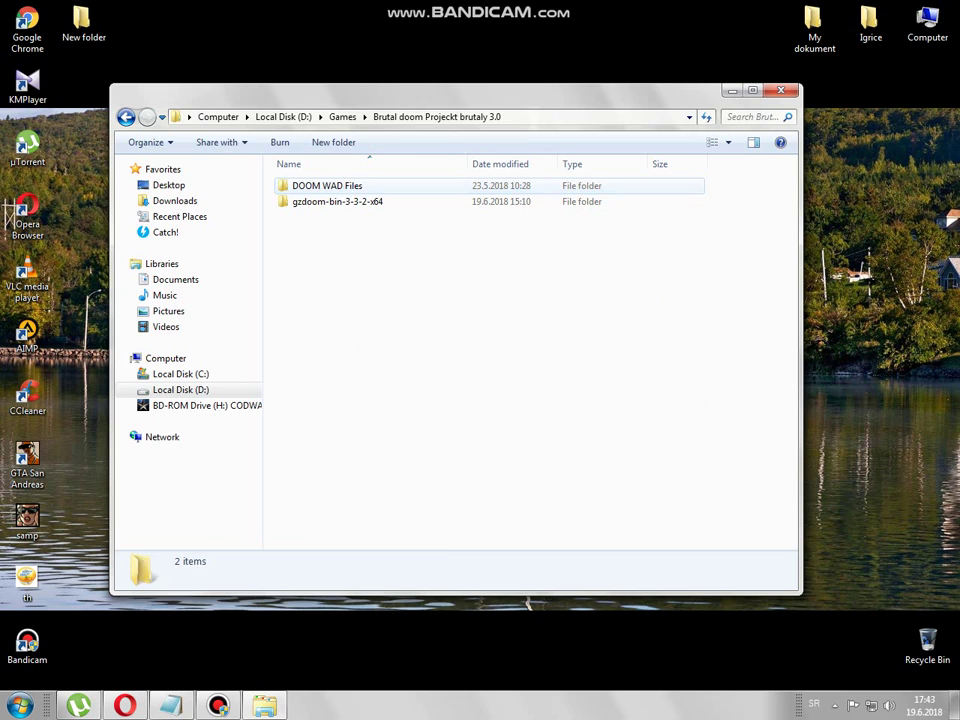
key("Down")
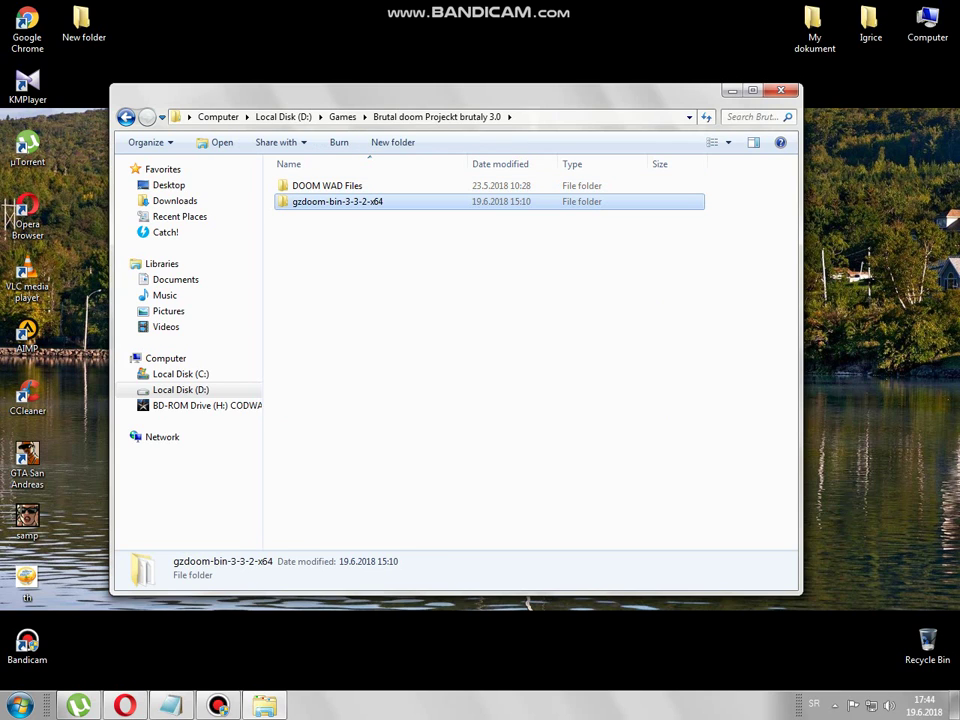
key("Return")
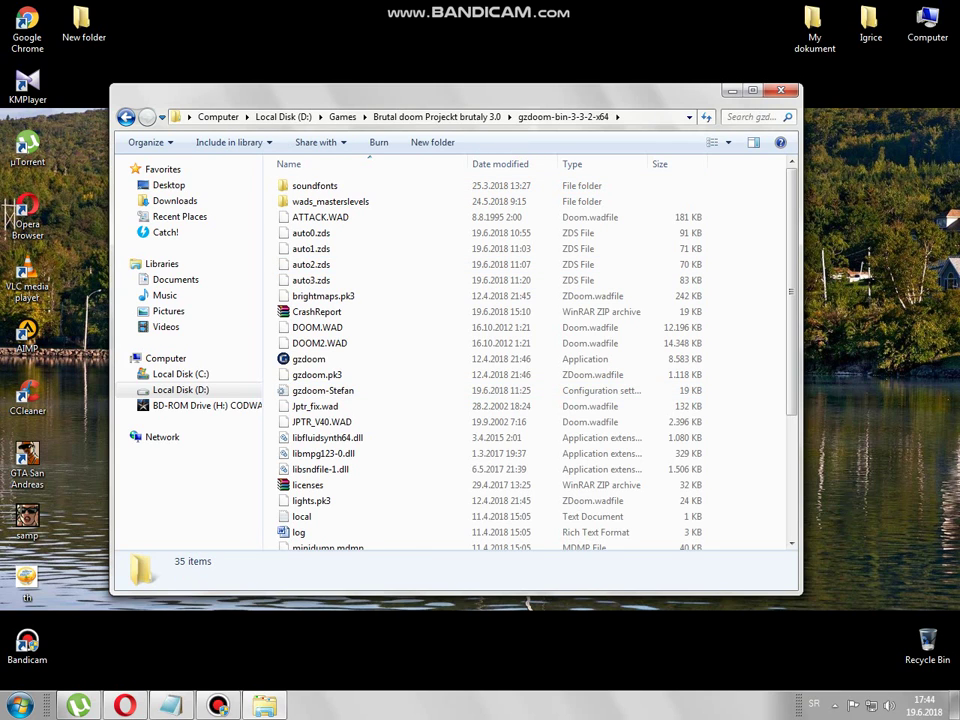
- Switch to Notepad, add the line "prvo cu da vam pokazem obocam doom" below the first one, and minimize the note
key("alt+Tab")
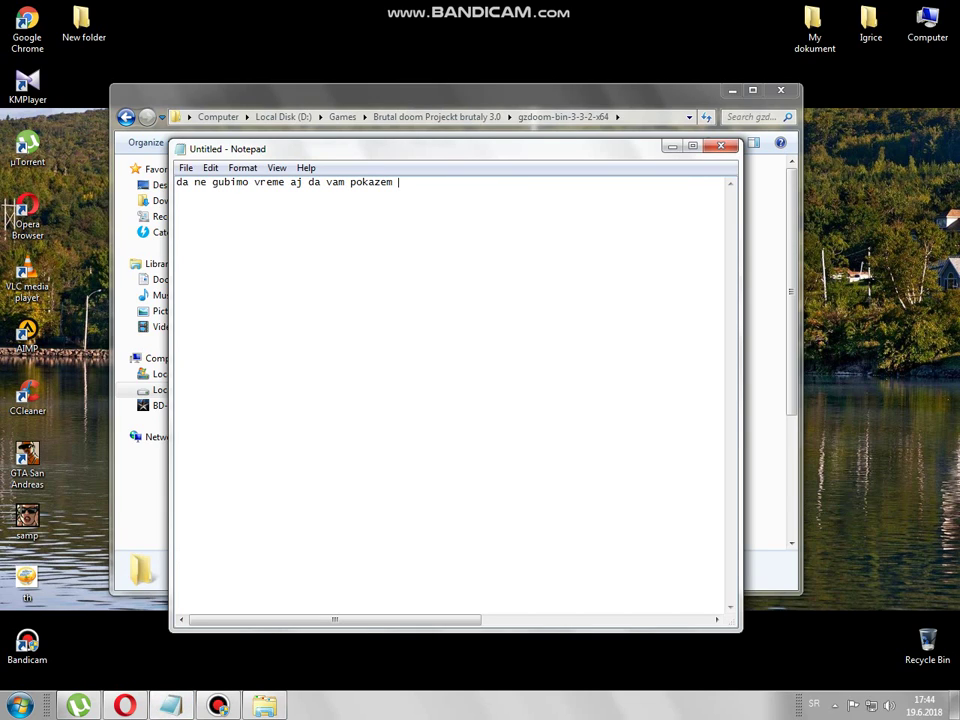
key("Return")
type("prvo cu da vam poka")
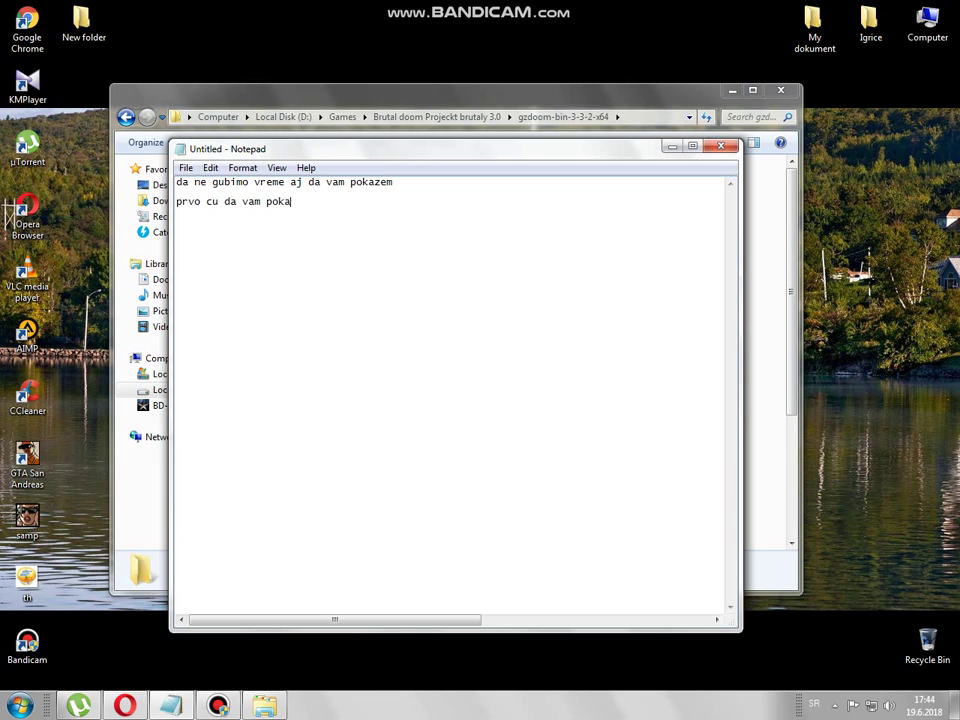
type("zem obocam doom")
key("super+Down")
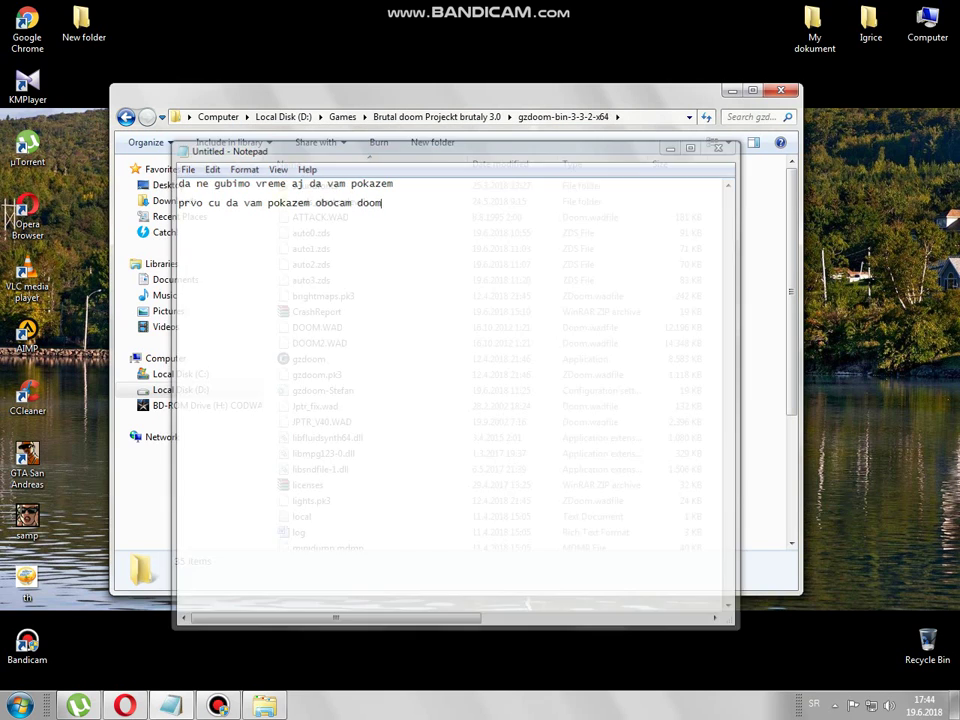
- Launch the gzdoom application and move the Notepad window below its welcome dialog
left_click(309, 358)
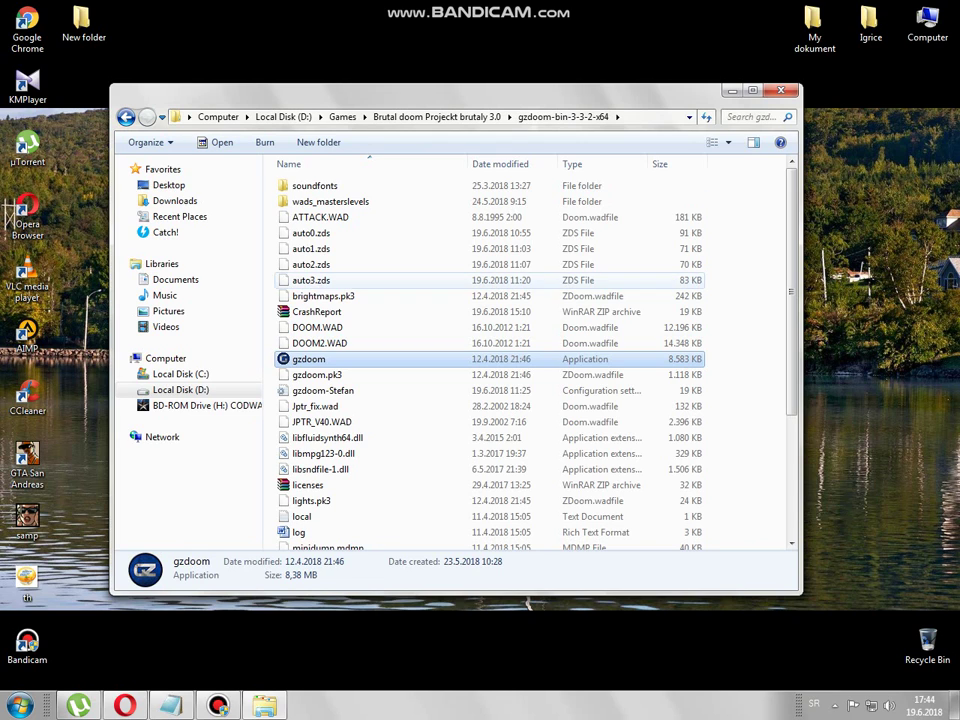
key("Return")
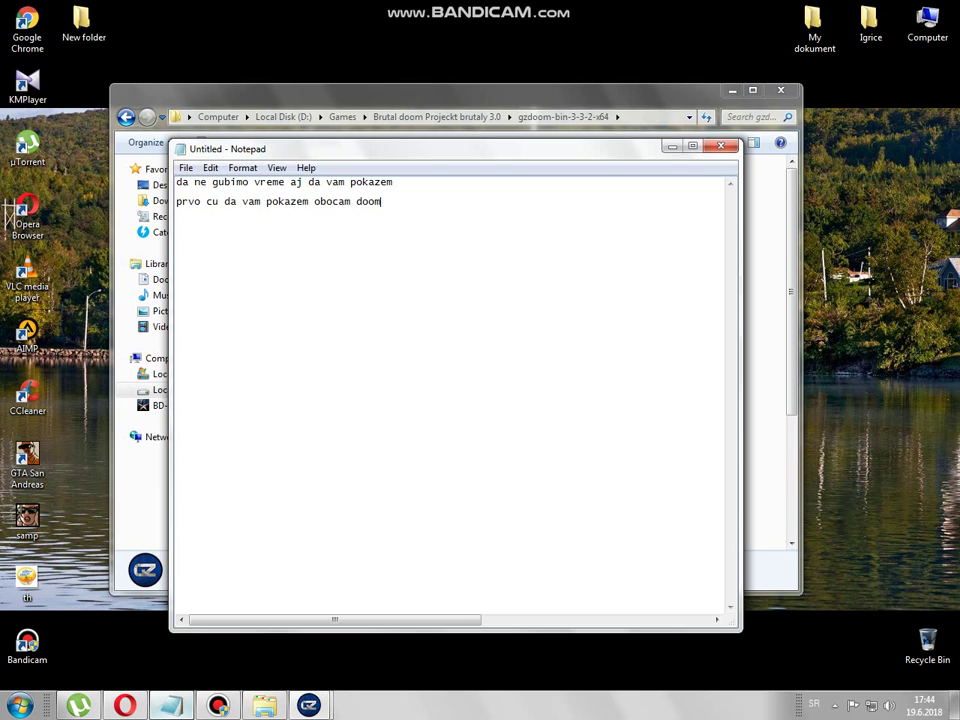
left_click_drag(330, 148, 314, 540)
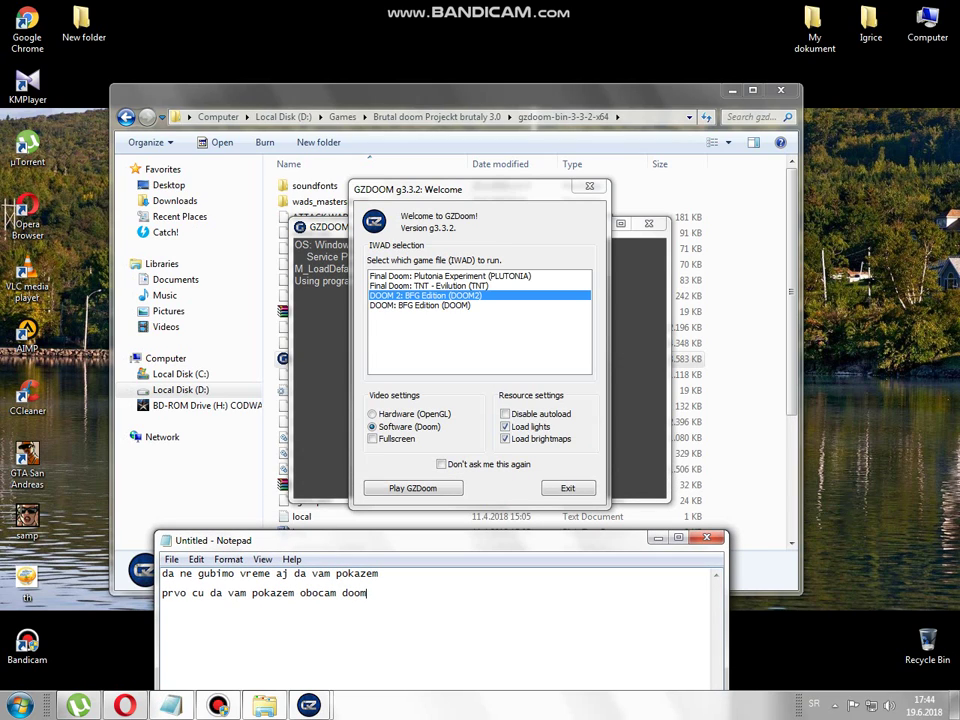
- Continue the note's second line with "ove opcije oke vidite jesu iwad's i game options"
type("ove opcije oke vidi")
key("BackSpace")
type("dite ")
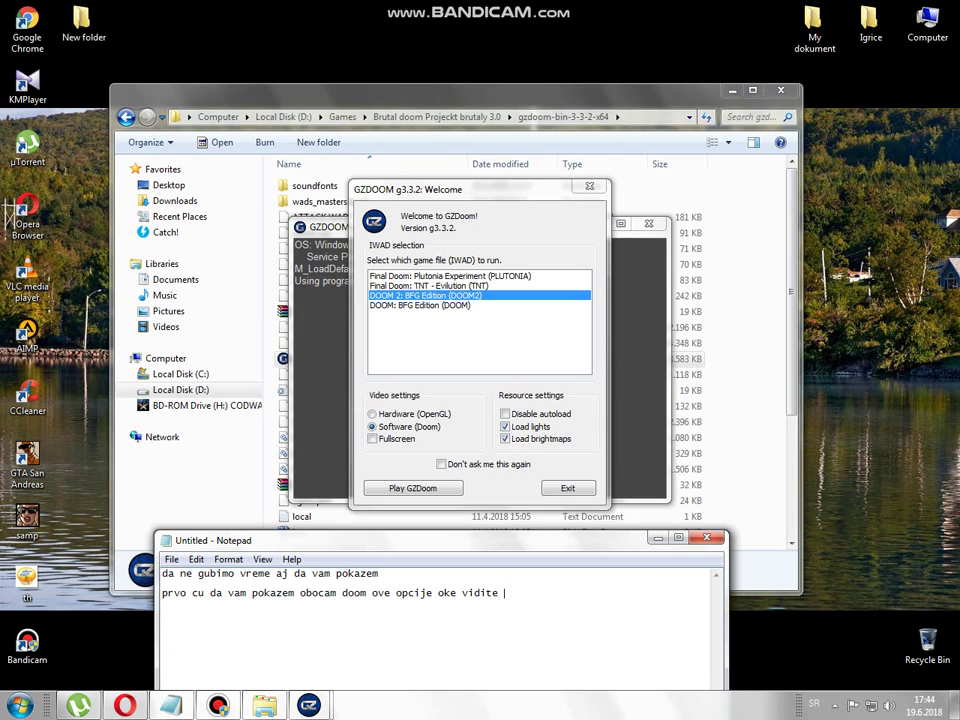
type("je")
type("su ")
type("tad")
key("BackSpace")
key("BackSpace")
key("BackSpace")
type("iwad")
type(")")
key("BackSpace")
type("'s i game options")
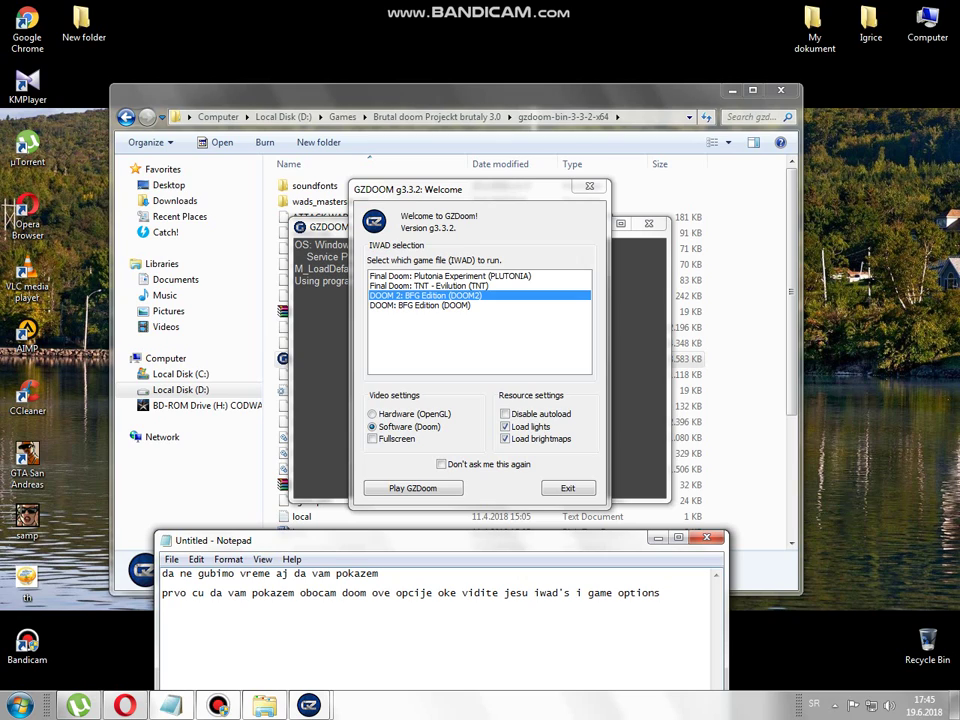
- Continue the note's second line with "iwads su mape a opcije opcije :)"
type(" iwads")
type(" s")
type("u ")
type("mapra")
key("BackSpace")
key("BackSpace")
type("e")
type("a")
key("BackSpace")
key("BackSpace")
type("a opcije opcije ")
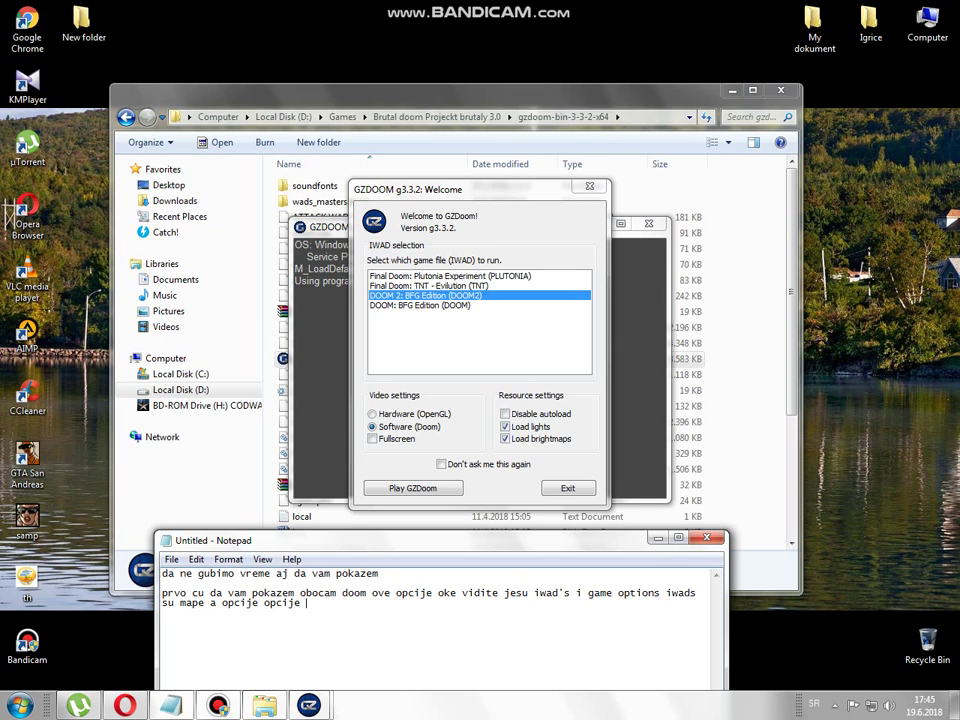
type(":)")
- Clear both lines of text from the Notepad note
key("BackSpace")
key("BackSpace")
key("BackSpace")
key("BackSpace")
key("BackSpace")
key("BackSpace")
key("BackSpace")
key("BackSpace")
key("BackSpace")
key("BackSpace")
key("BackSpace")
key("BackSpace")
key("BackSpace")
key("BackSpace")
key("BackSpace")
key("BackSpace")
key("BackSpace")
key("BackSpace")
key("BackSpace")
key("BackSpace")
key("BackSpace")
key("BackSpace")
key("BackSpace")
key("BackSpace")
key("BackSpace")
key("BackSpace")
key("BackSpace")
key("BackSpace")
key("BackSpace")
key("BackSpace")
key("BackSpace")
key("BackSpace")
key("BackSpace")
key("BackSpace")
key("BackSpace")
key("BackSpace")
key("BackSpace")
key("BackSpace")
key("BackSpace")
key("BackSpace")
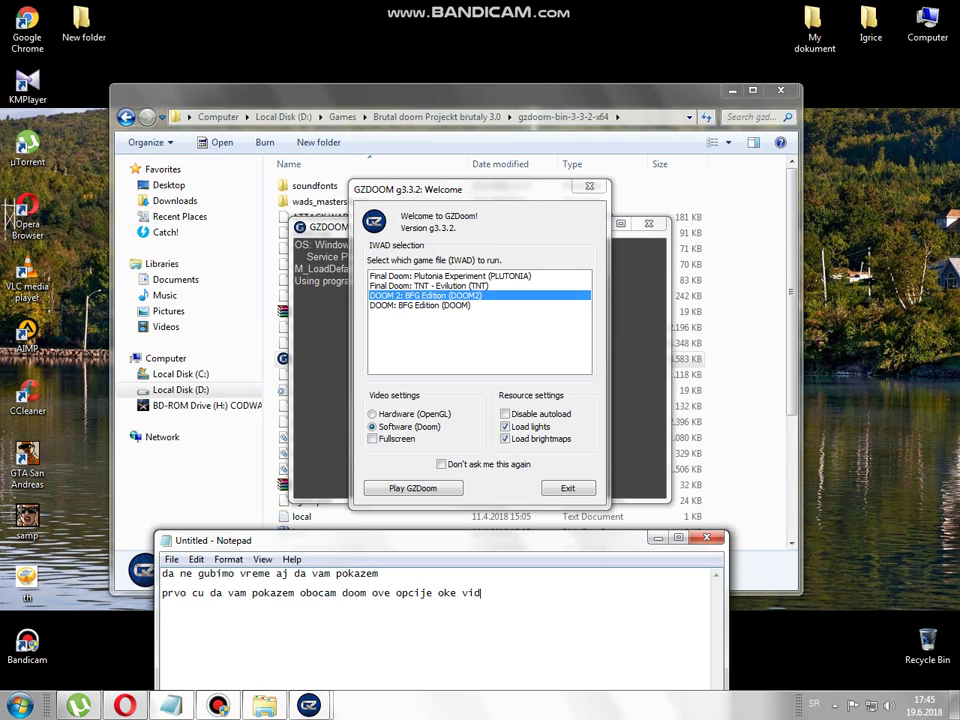
key("BackSpace")
key("BackSpace")
key("BackSpace")
key("BackSpace")
key("BackSpace")
key("BackSpace")
key("BackSpace")
key("BackSpace")
key("BackSpace")
key("BackSpace")
key("BackSpace")
key("BackSpace")
key("BackSpace")
key("BackSpace")
key("BackSpace")
key("BackSpace")
key("BackSpace")
key("BackSpace")
key("BackSpace")
key("BackSpace")
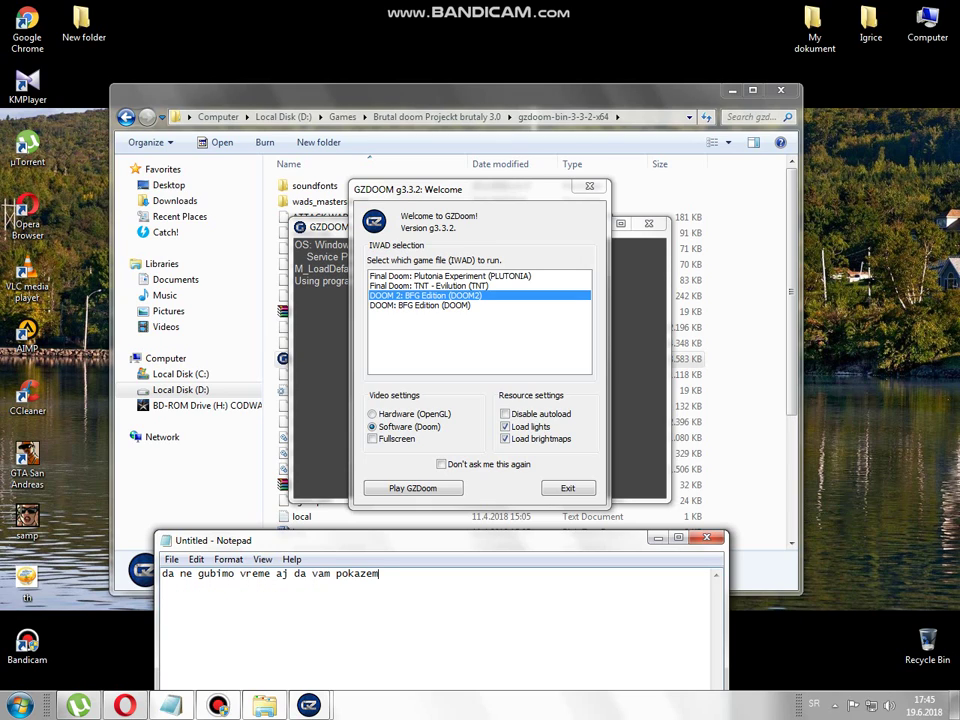
key("BackSpace")
key("BackSpace")
key("BackSpace")
key("BackSpace")
key("BackSpace")
key("BackSpace")
key("BackSpace")
key("BackSpace")
key("BackSpace")
key("BackSpace")
key("BackSpace")
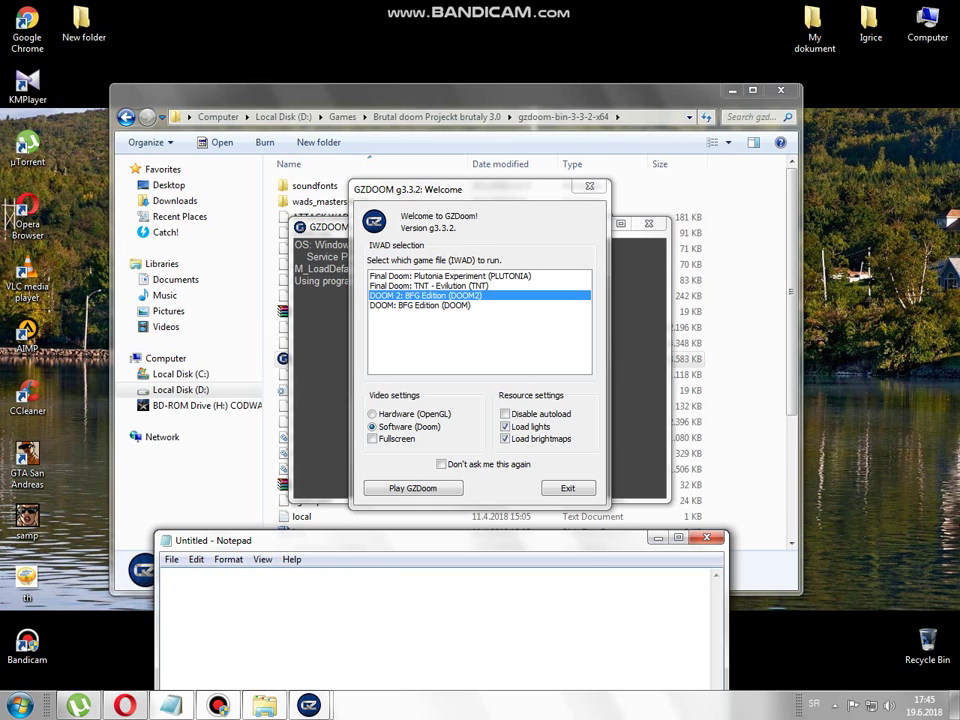
- Write "ajjj izabracemo hmmmmmm doom 2 BFG edition" in the empty note
type("ajjj izabracemo hmmmmmm")
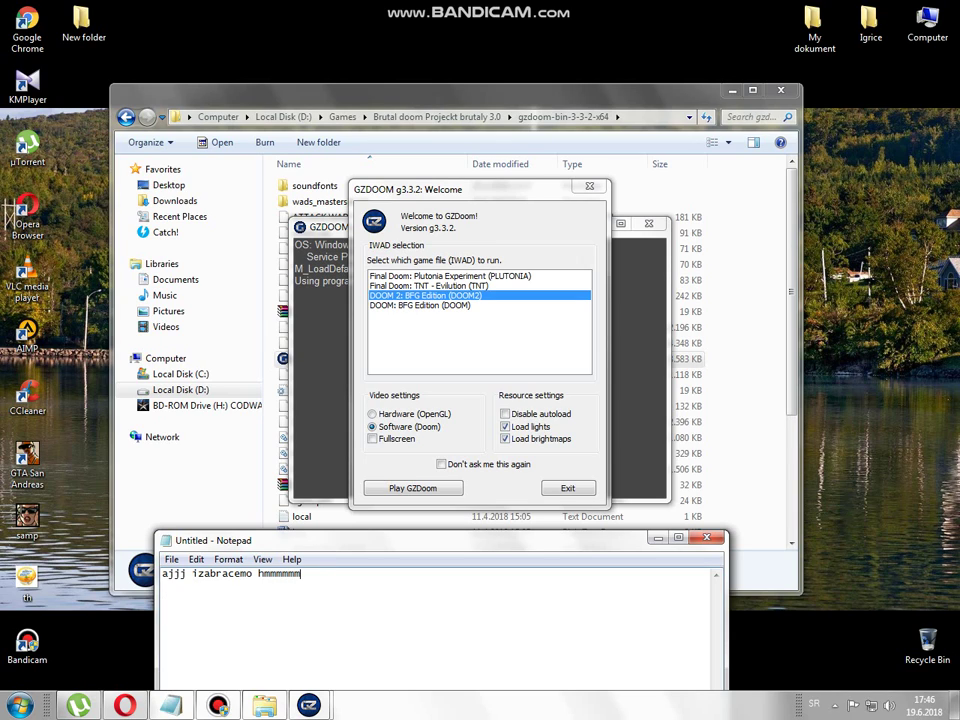
type(" doom 2 BFG edition")
- Start a new game in DOOM 2: BFG Edition and highlight the "Hey, not too rough." skill level
key("Return")
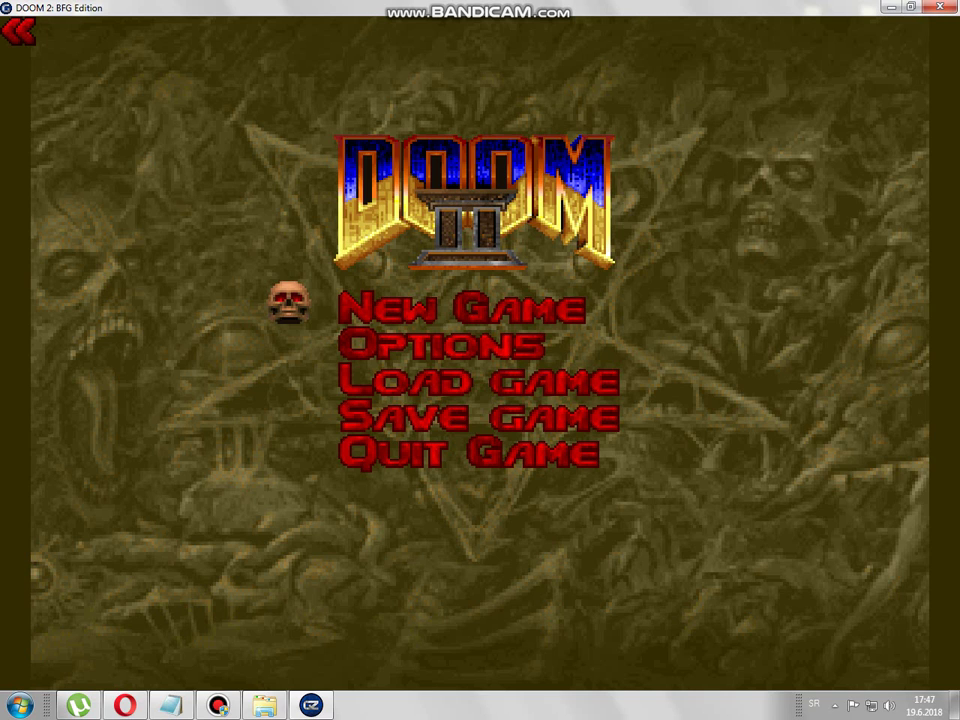
key("Return")
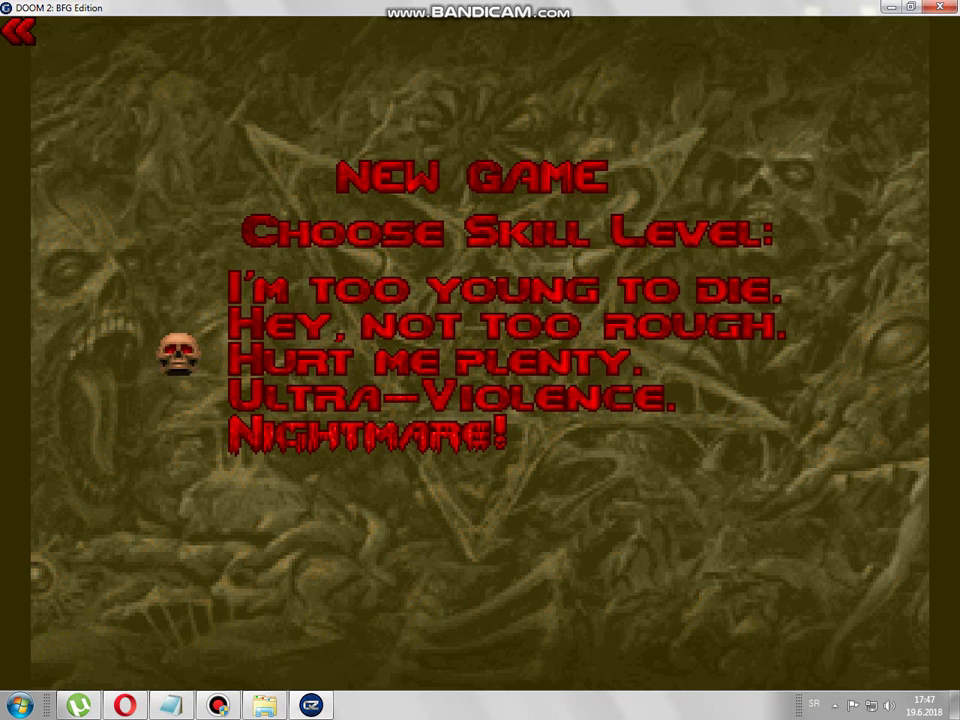
key("Up")
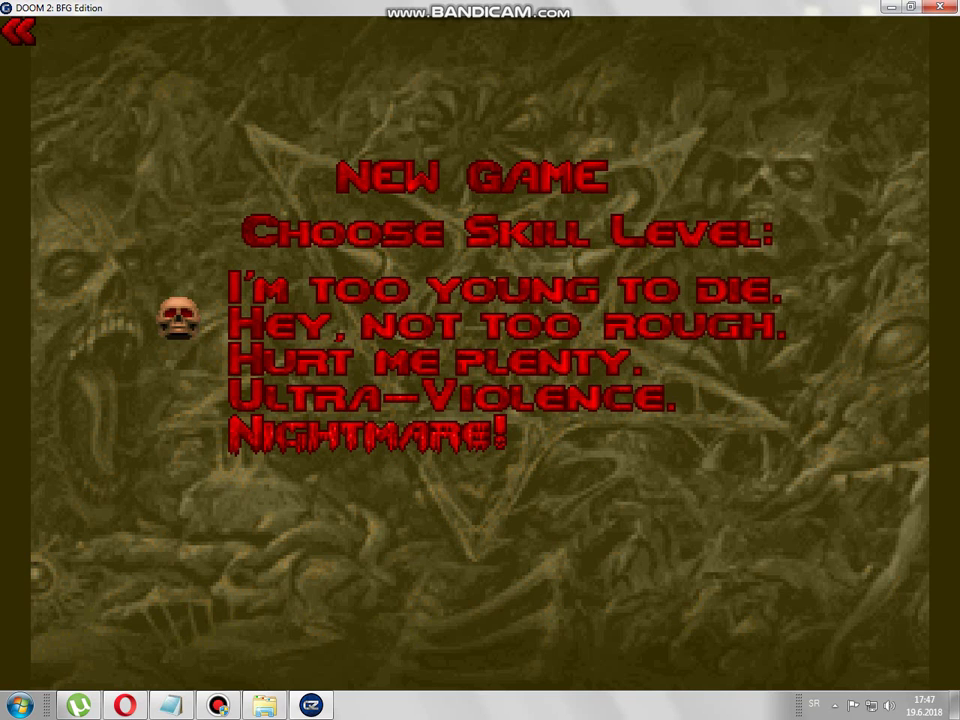
- Switch to Notepad and continue the line with "iamte opcije za mod koji ce te da uzmete laksi normalan tezi i ostalo"
key("alt+Tab")
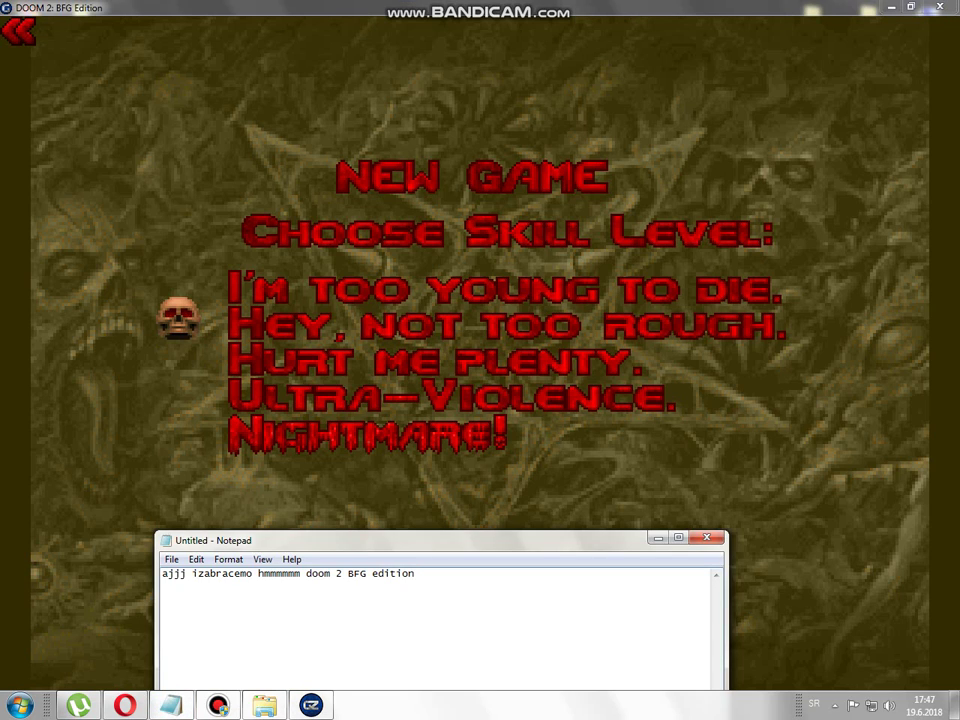
type("iam")
type("te ")
type("op")
type("cije ko")
key("BackSpace")
key("BackSpace")
type("za ")
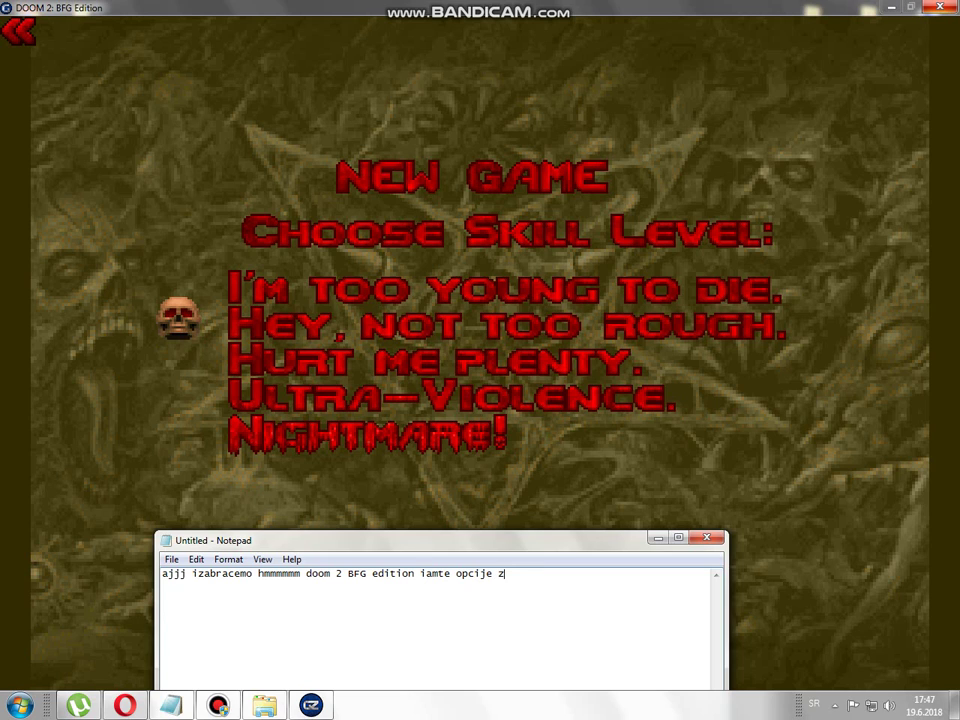
type("mod koji ce te da ")
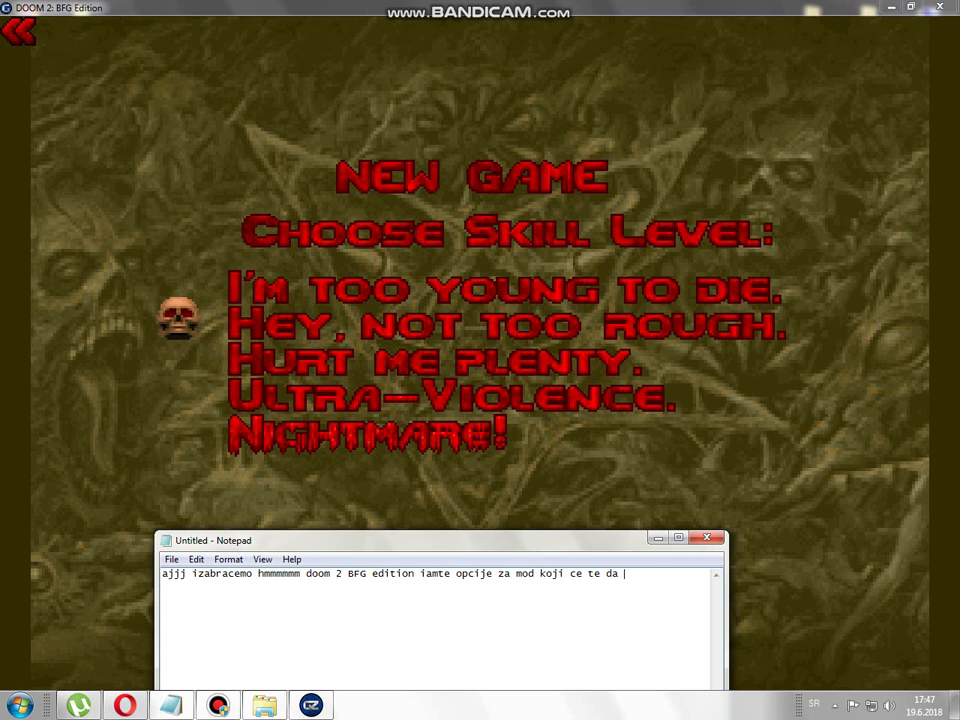
type("uzmete laksi no")
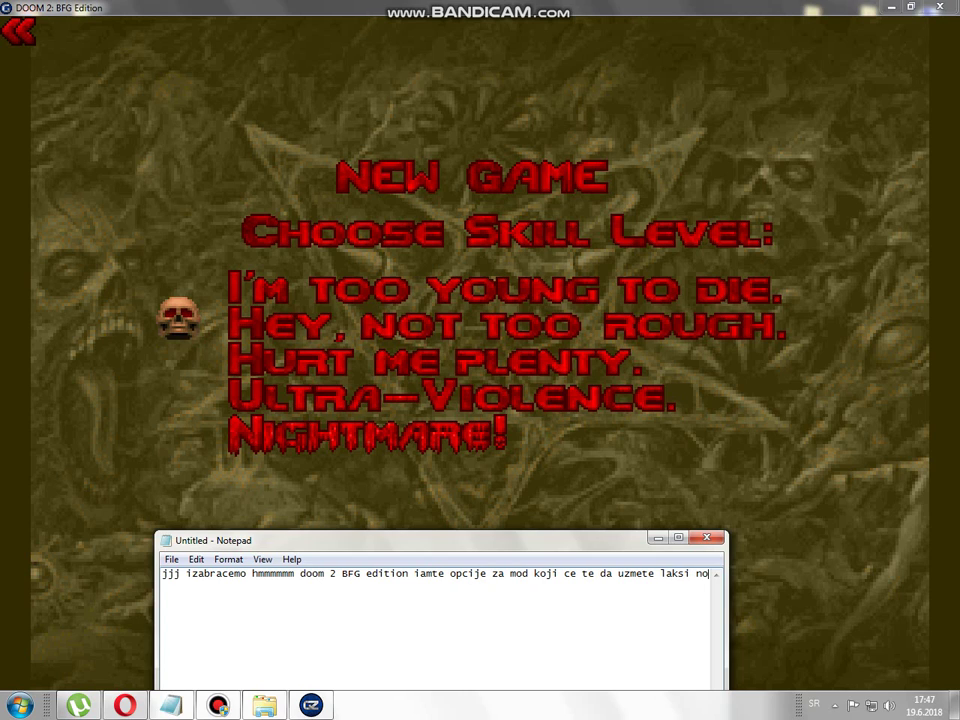
type("rmalan ")
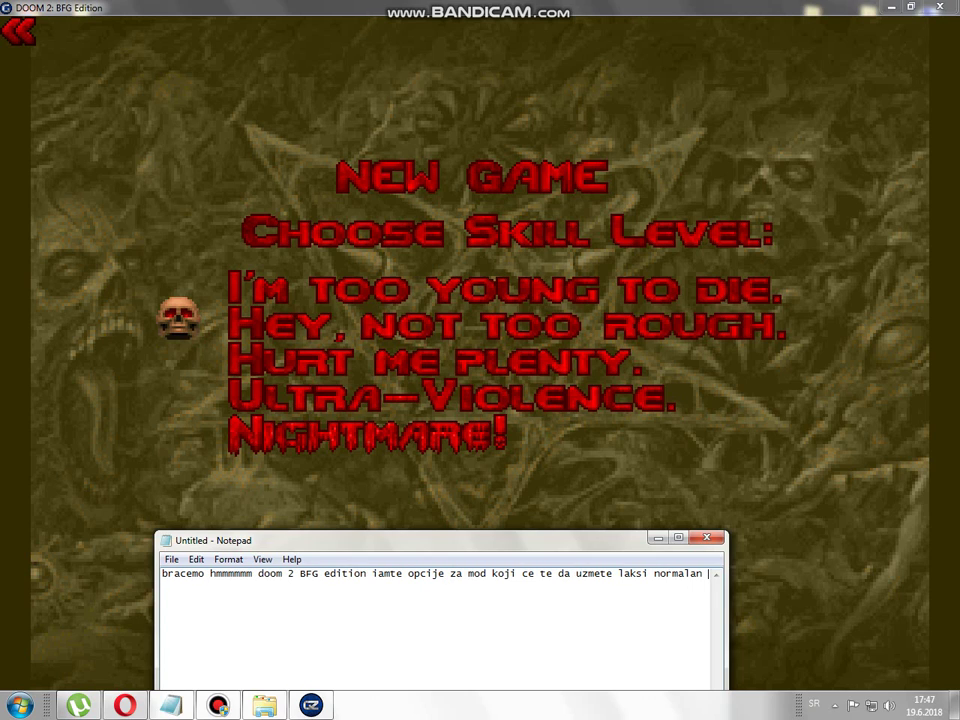
type("te")
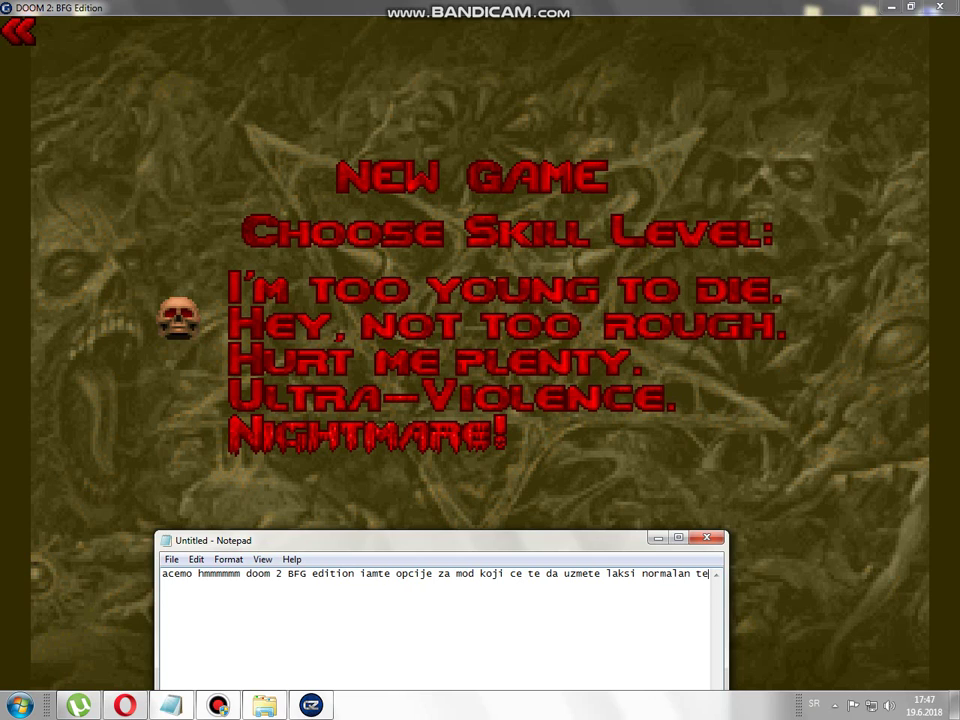
type("zi i os")
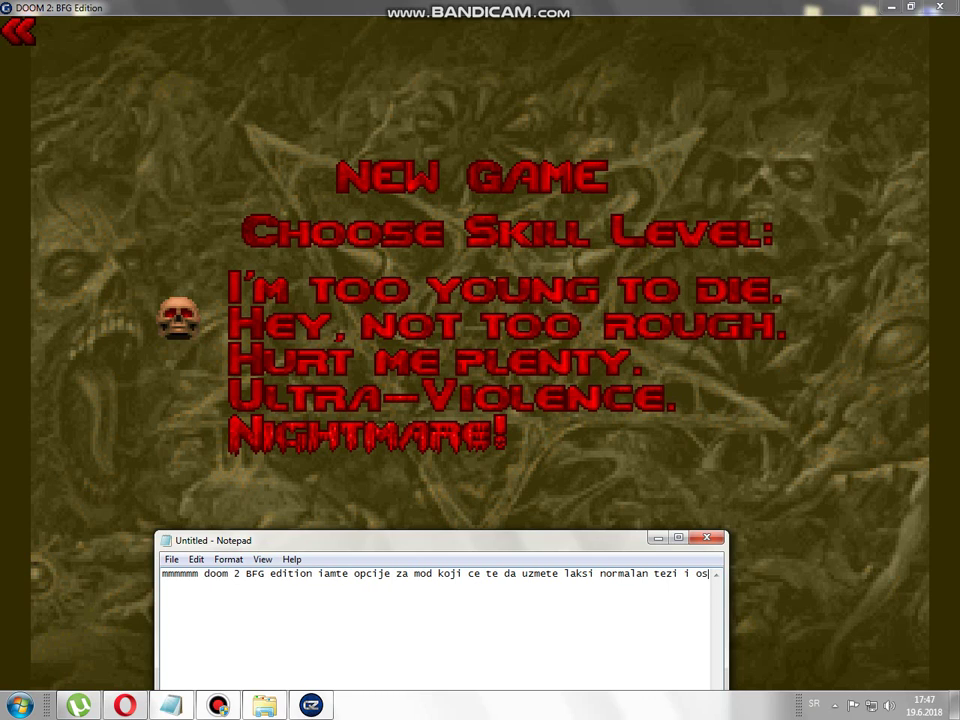
type("talo")
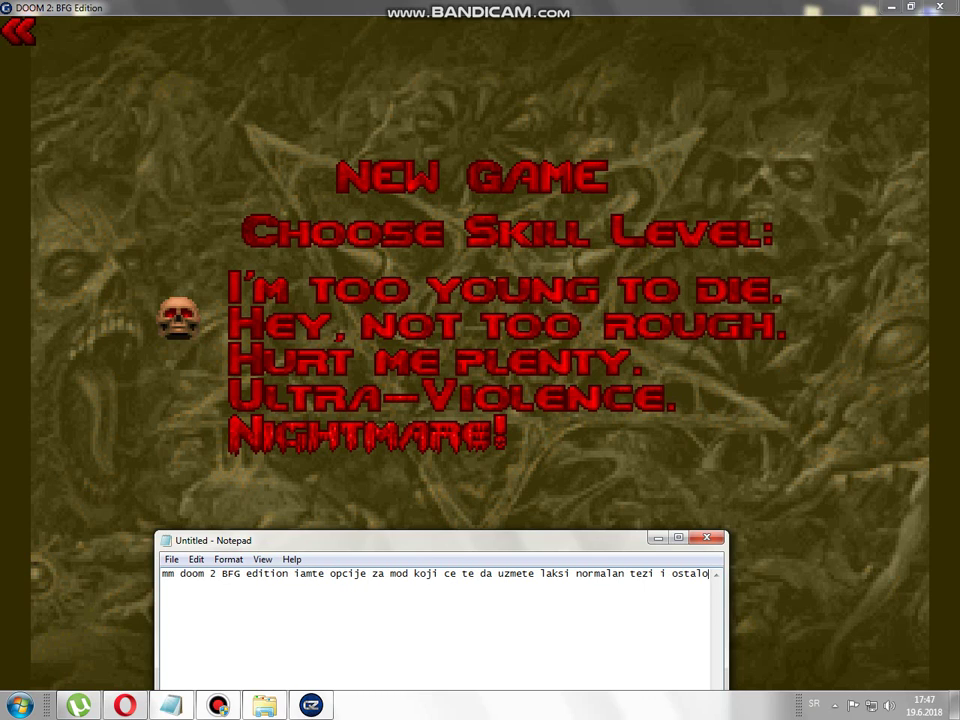
- Clear the whole line of text from the Notepad note and minimize Notepad to return to the skill level choice
key("BackSpace")
key("BackSpace")
key("BackSpace")
key("BackSpace")
key("BackSpace")
key("BackSpace")
key("BackSpace")
key("BackSpace")
key("BackSpace")
key("BackSpace")
key("BackSpace")
key("BackSpace")
key("BackSpace")
key("BackSpace")
key("BackSpace")
key("BackSpace")
key("BackSpace")
key("BackSpace")
key("BackSpace")
key("BackSpace")
key("BackSpace")
key("BackSpace")
key("BackSpace")
key("BackSpace")
key("BackSpace")
key("BackSpace")
key("BackSpace")
key("BackSpace")
key("BackSpace")
key("BackSpace")
key("BackSpace")
key("BackSpace")
key("BackSpace")
key("BackSpace")
key("BackSpace")
key("BackSpace")
key("BackSpace")
key("BackSpace")
key("BackSpace")
key("BackSpace")
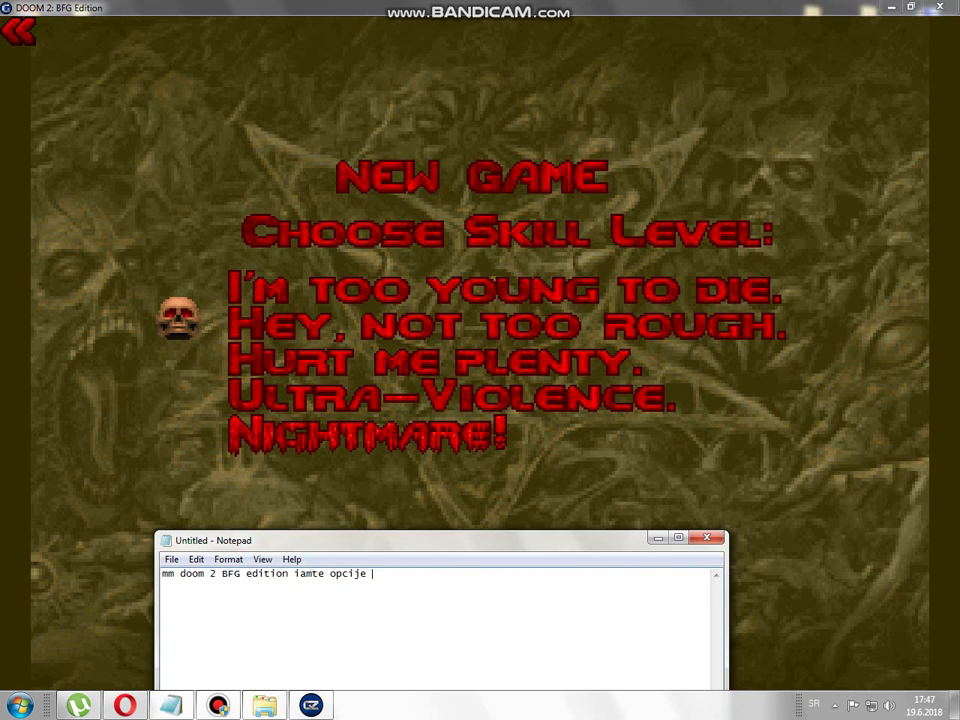
key("BackSpace")
key("BackSpace")
key("BackSpace")
key("BackSpace")
key("BackSpace")
key("BackSpace")
key("BackSpace")
key("BackSpace")
key("BackSpace")
key("BackSpace")
key("BackSpace")
key("BackSpace")
key("BackSpace")
key("BackSpace")
key("BackSpace")
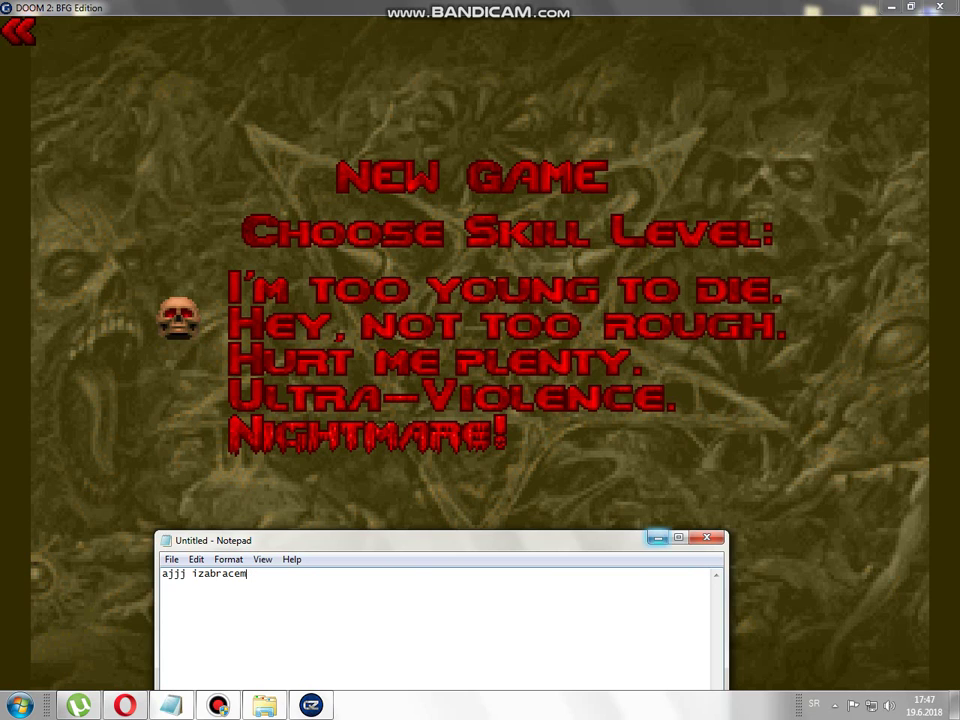
key("BackSpace")
key("BackSpace")
key("BackSpace")
key("BackSpace")
key("BackSpace")
key("BackSpace")
key("BackSpace")
key("BackSpace")
key("BackSpace")
key("BackSpace")
key("BackSpace")
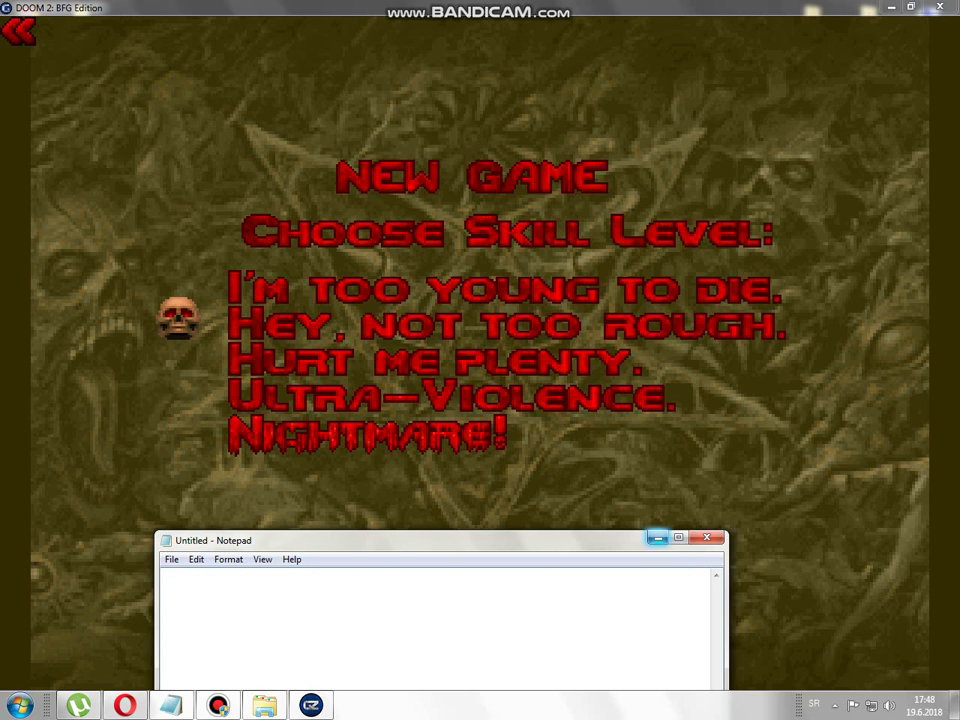
left_click(657, 538)
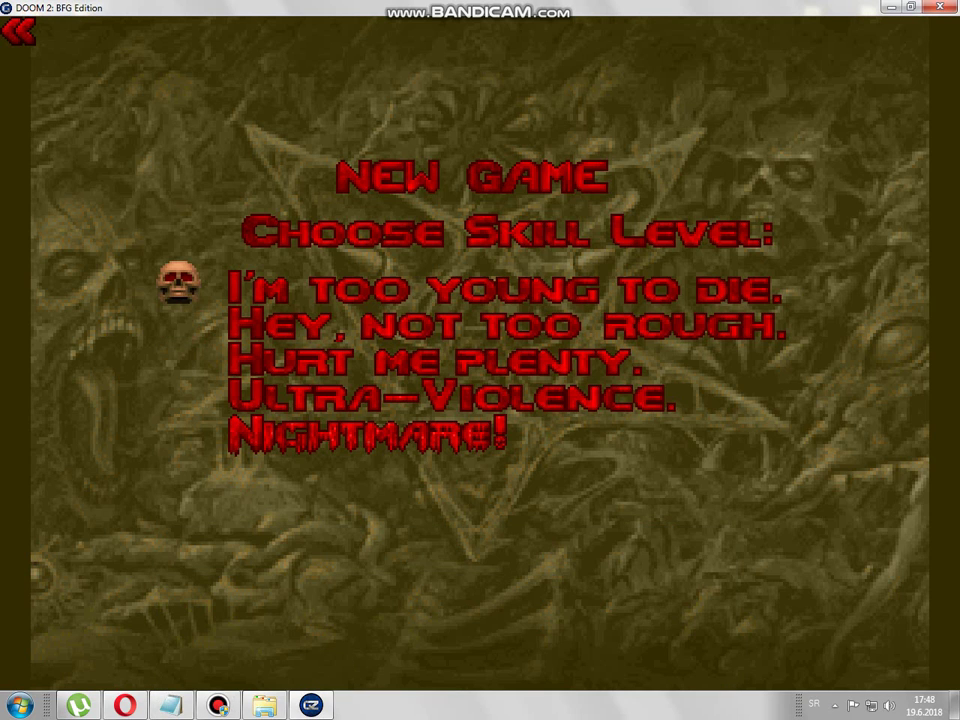